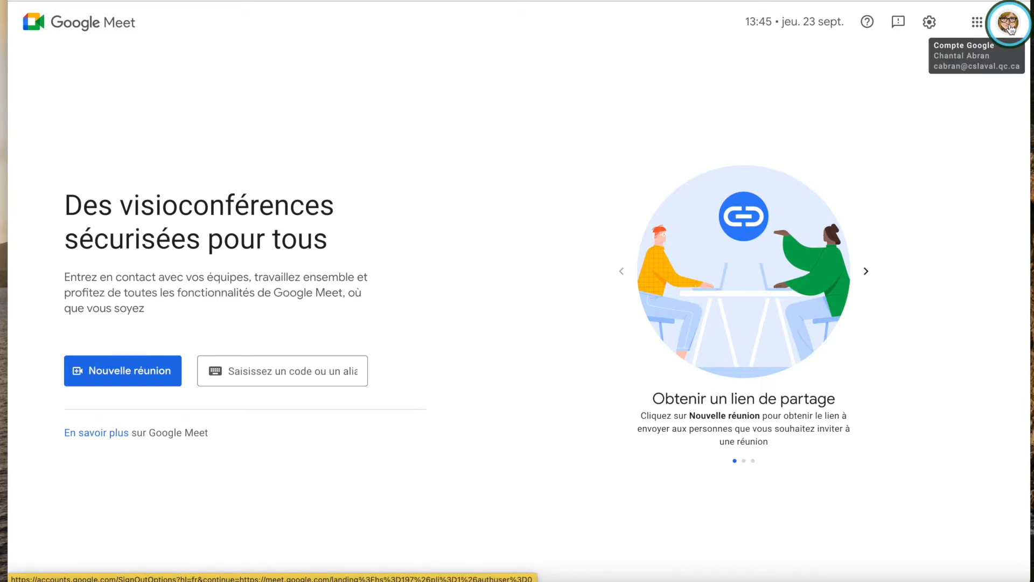
pyautogui.click(977, 24)
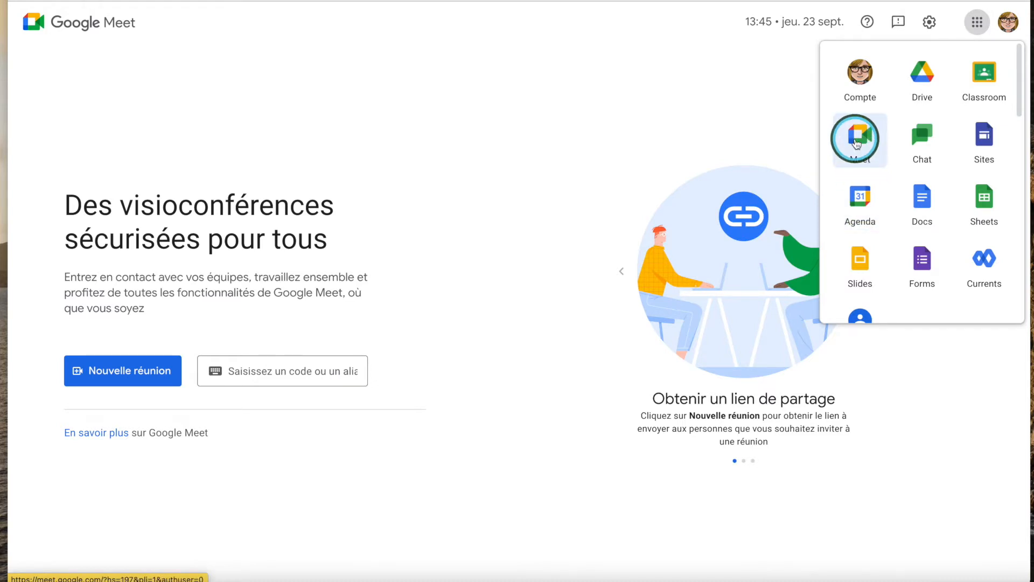
pyautogui.click(490, 210)
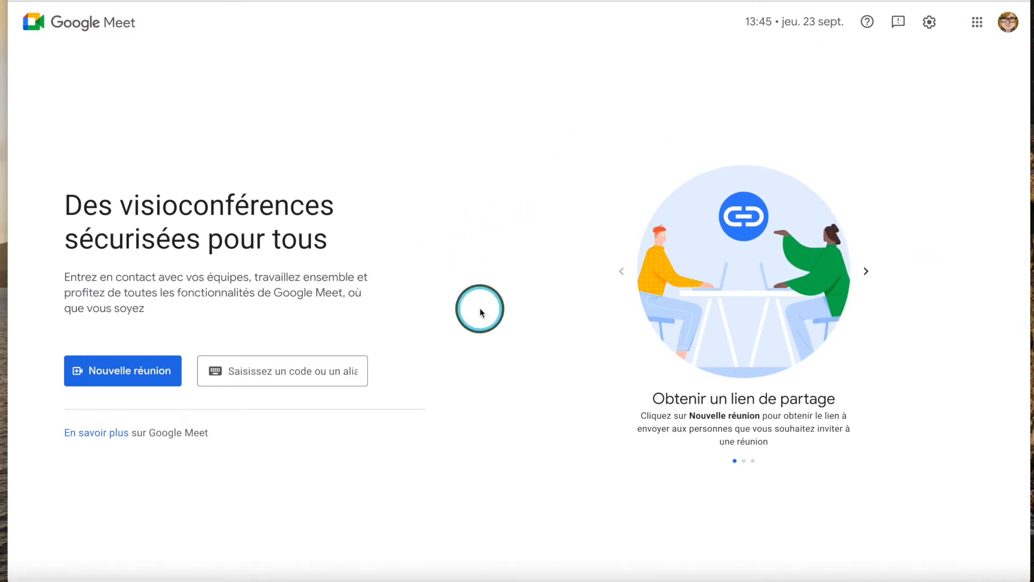
# Plan a new meeting in Google Agenda and title the event "récupération de français".
pyautogui.click(118, 374)
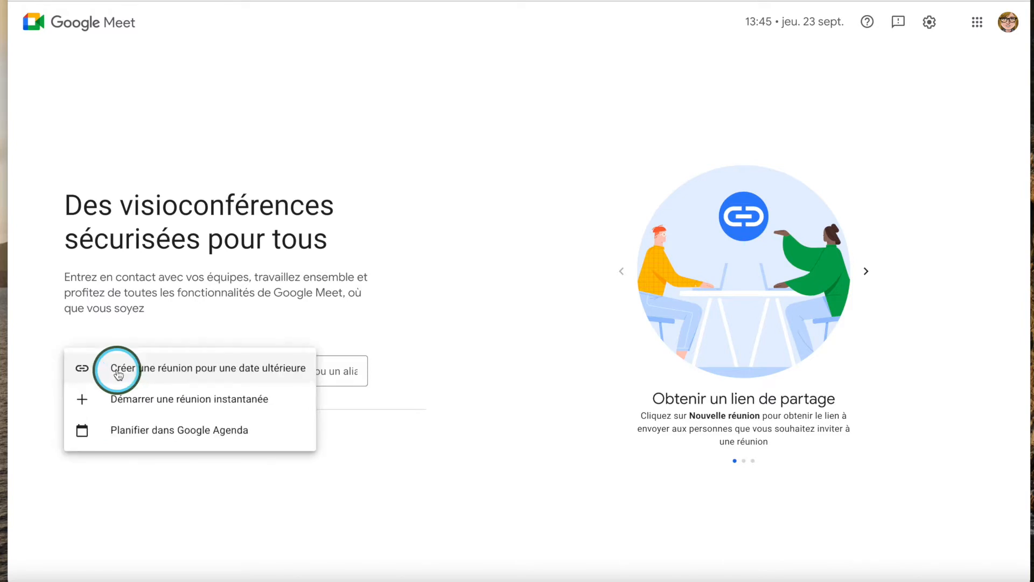
pyautogui.click(143, 430)
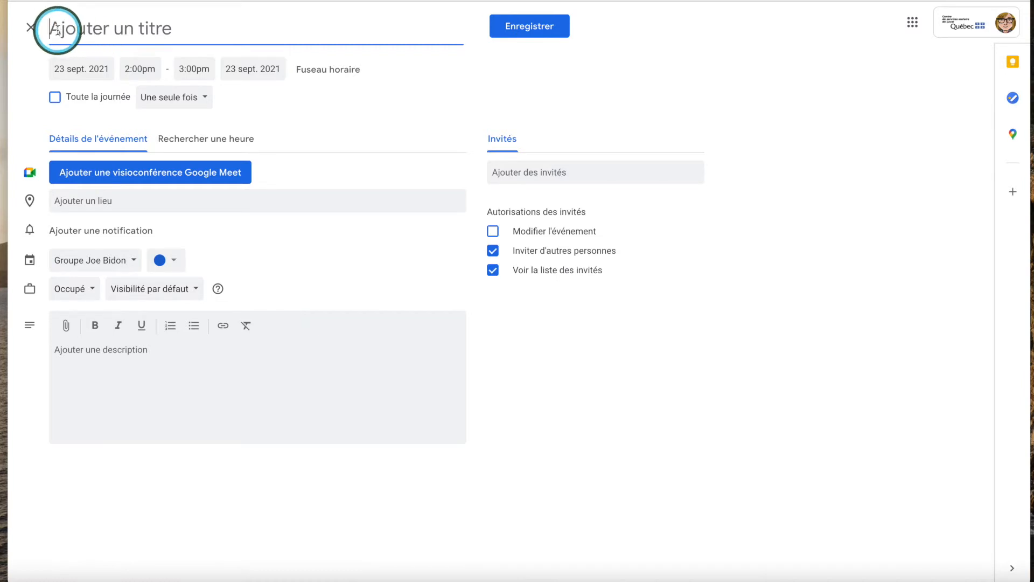
pyautogui.write('récupération de français')
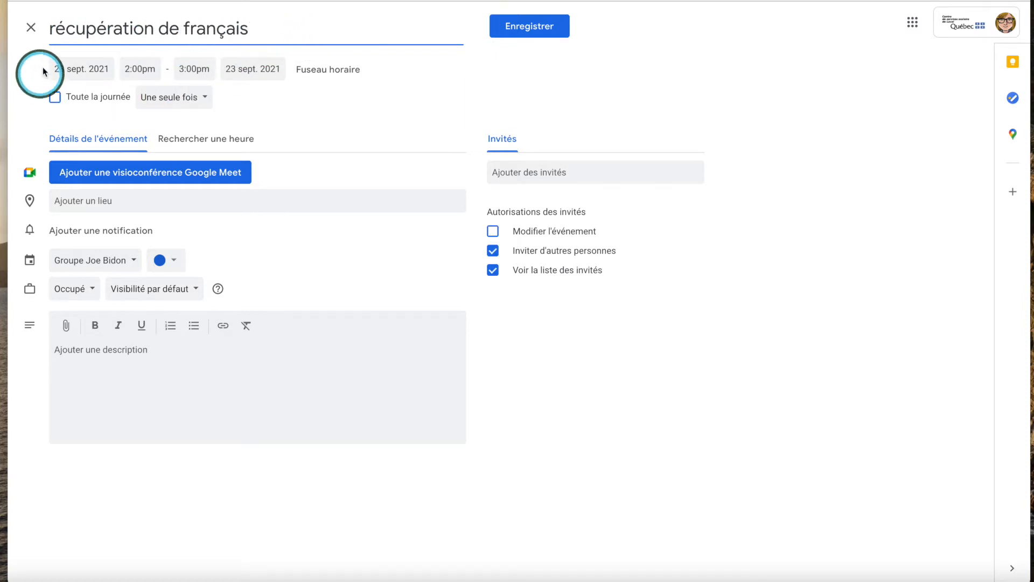
# Schedule the event for 24 September 2021 starting at 11:30am, repeating every week on Friday.
pyautogui.click(79, 71)
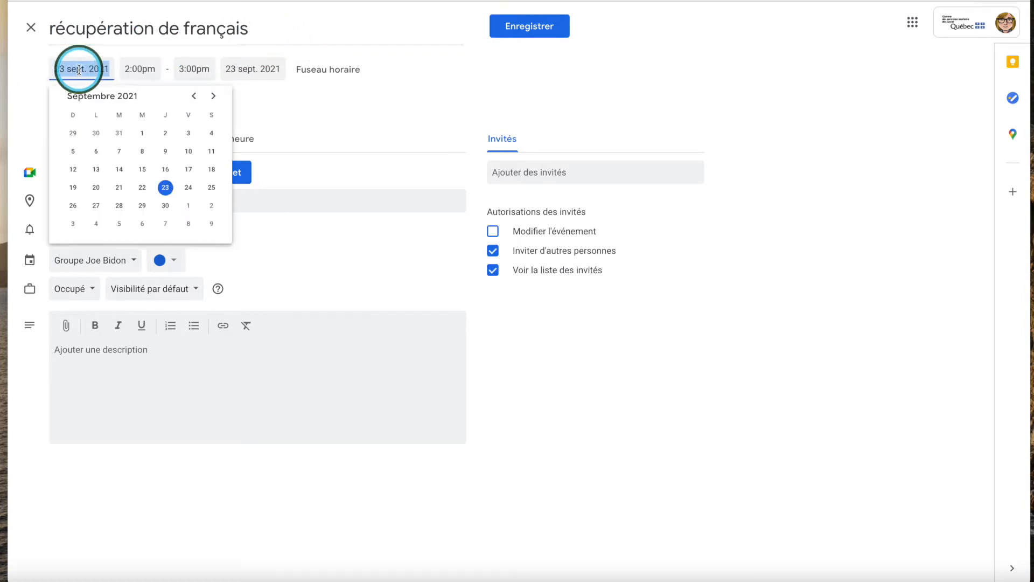
pyautogui.click(189, 187)
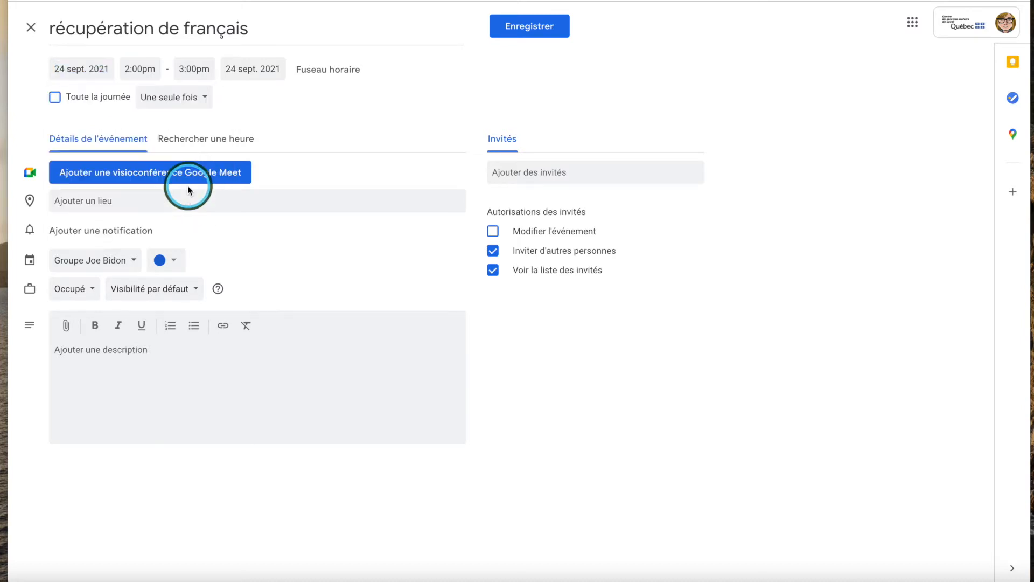
pyautogui.click(148, 68)
pyautogui.moveTo(238, 158); pyautogui.dragTo(241, 149)
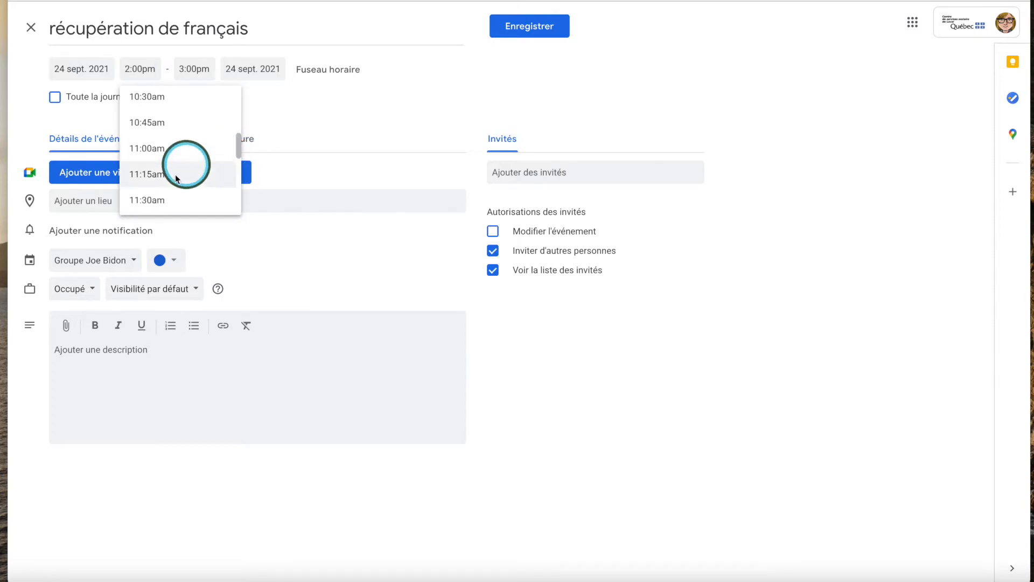
pyautogui.click(154, 199)
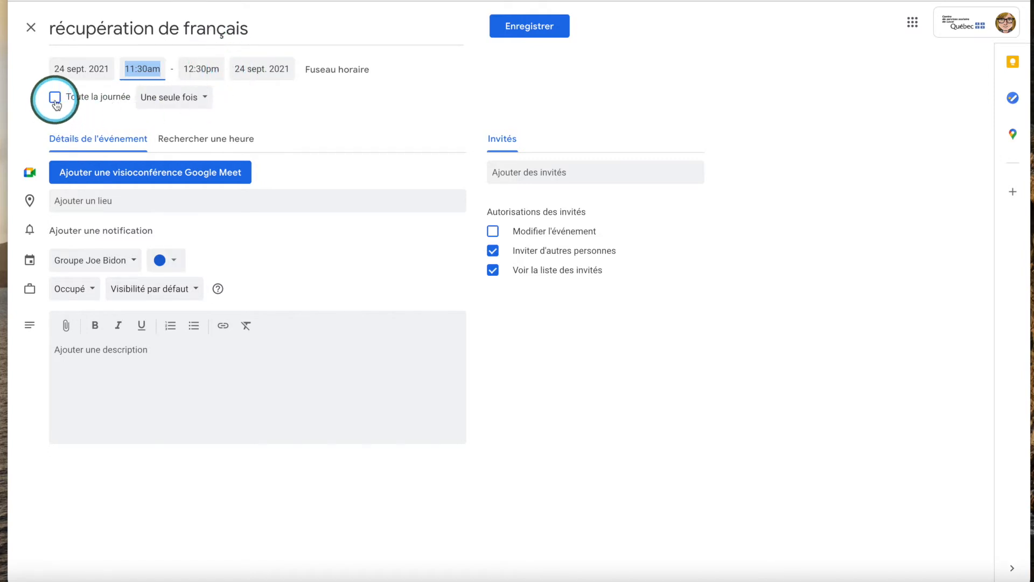
pyautogui.click(203, 98)
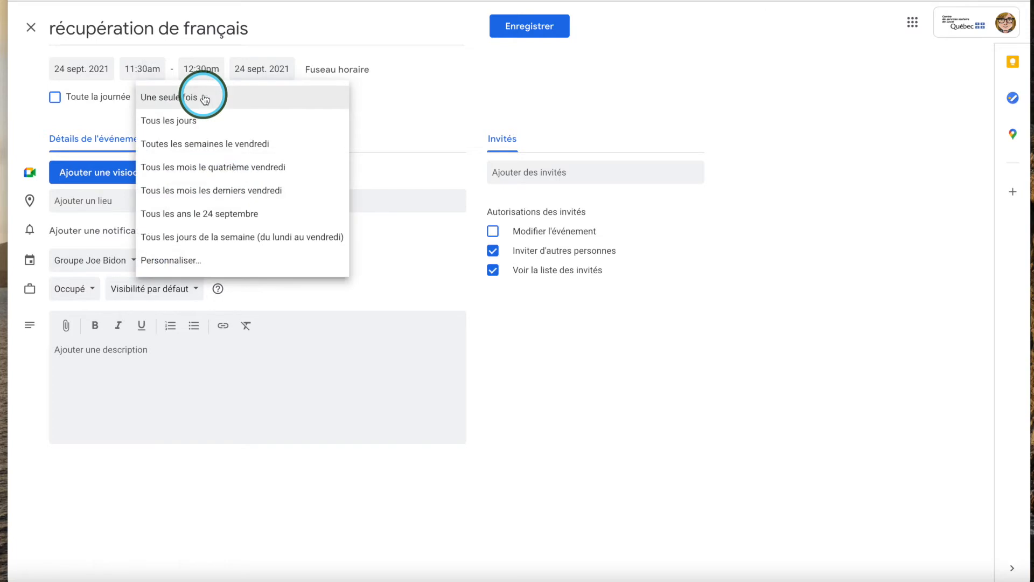
pyautogui.click(173, 146)
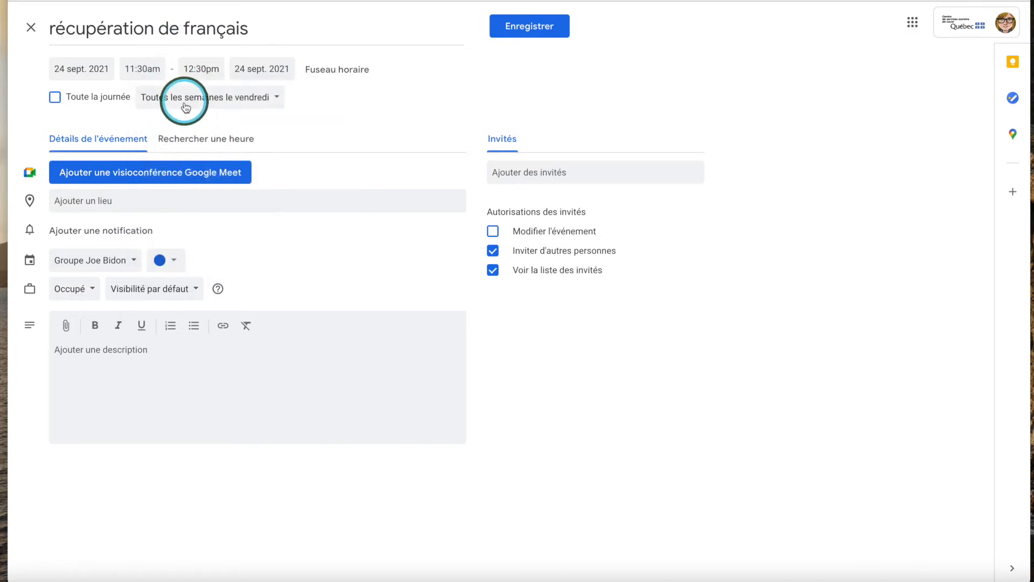
# Add a Google Meet video conference to the event and save its call options with Accès rapide disabled.
pyautogui.click(142, 172)
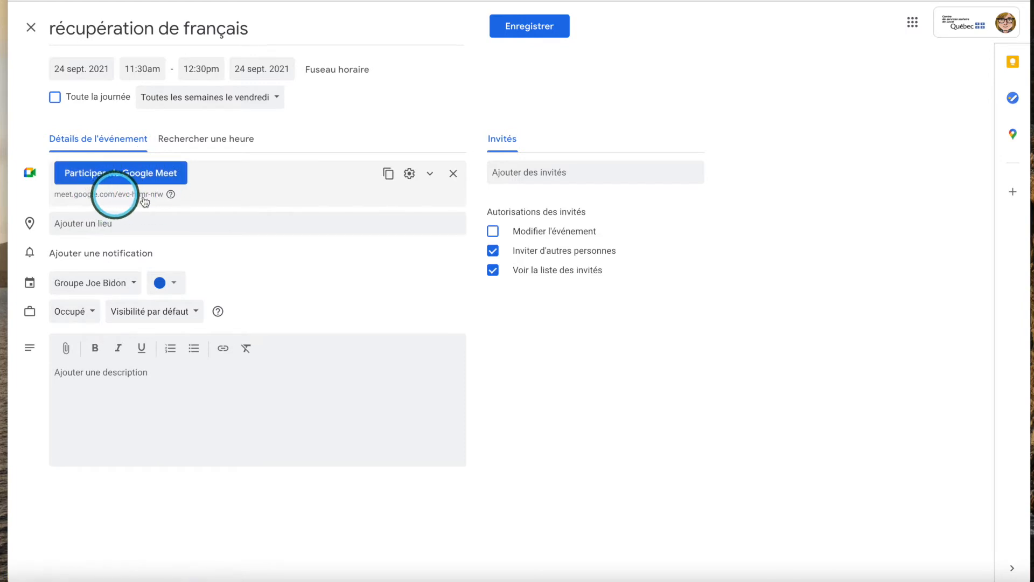
pyautogui.click(409, 174)
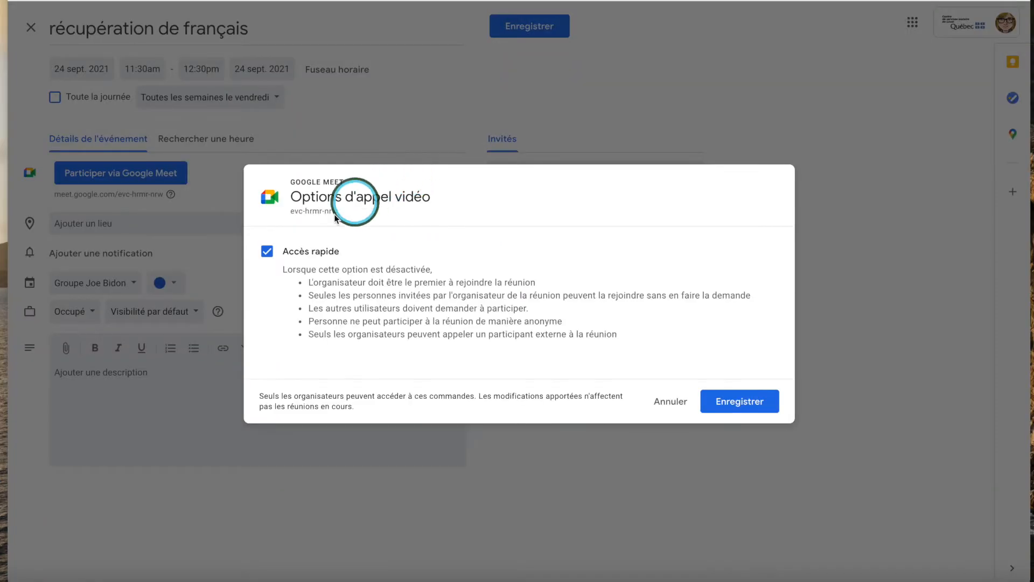
pyautogui.click(268, 252)
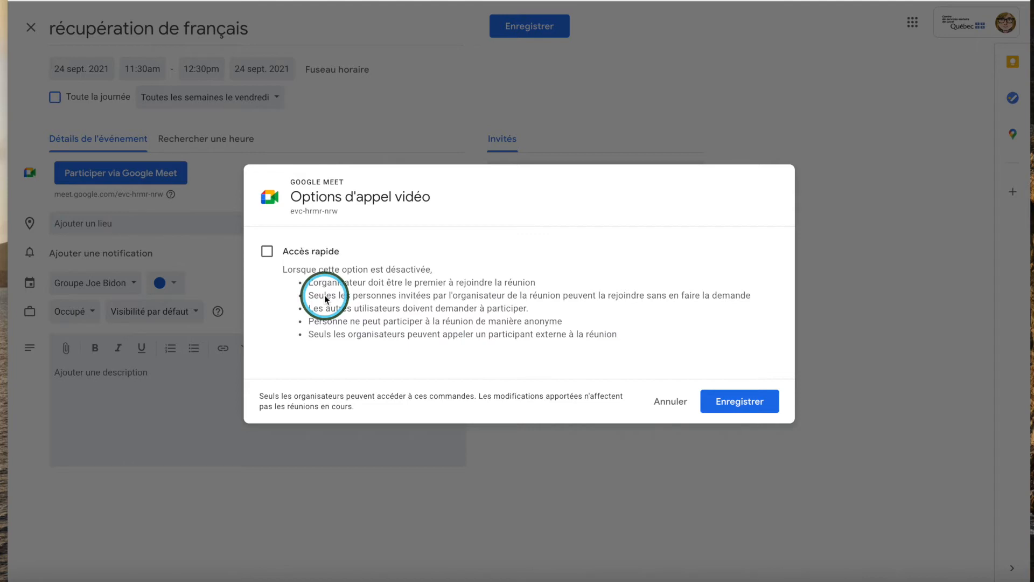
pyautogui.click(764, 402)
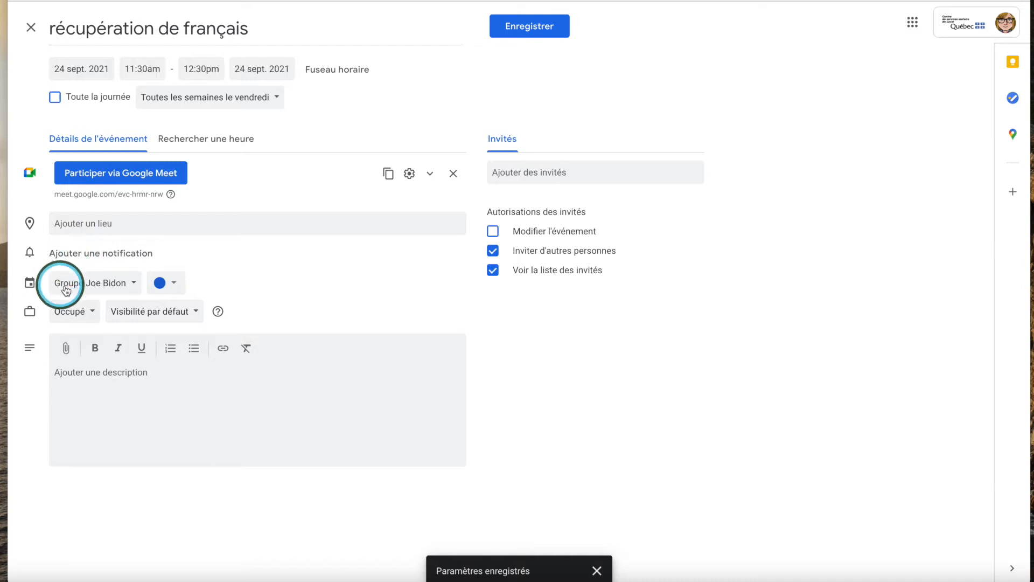
# Assign the event to the Groupe Joe Bidon calendar and set its colour to orange-red.
pyautogui.click(134, 287)
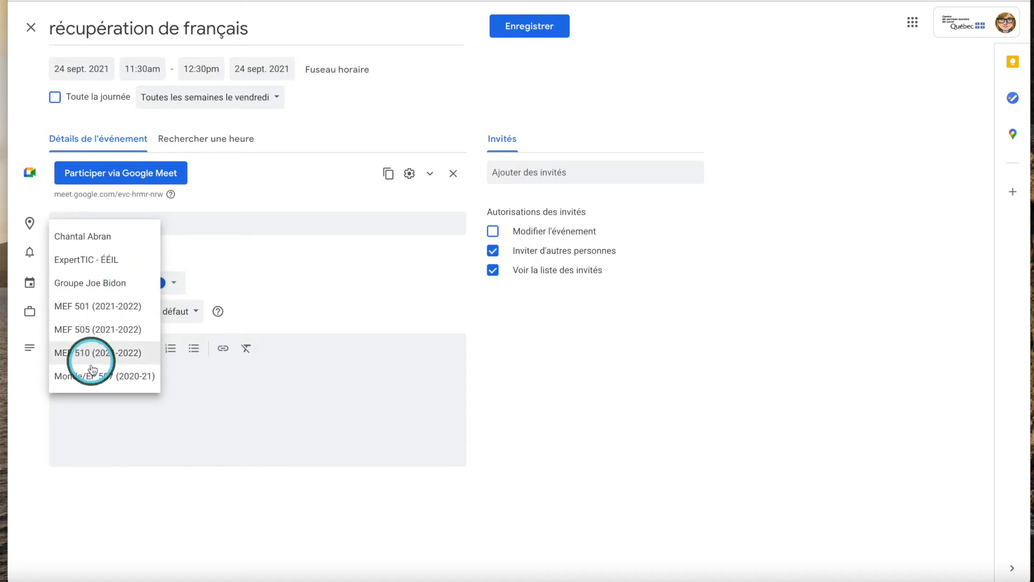
pyautogui.click(75, 285)
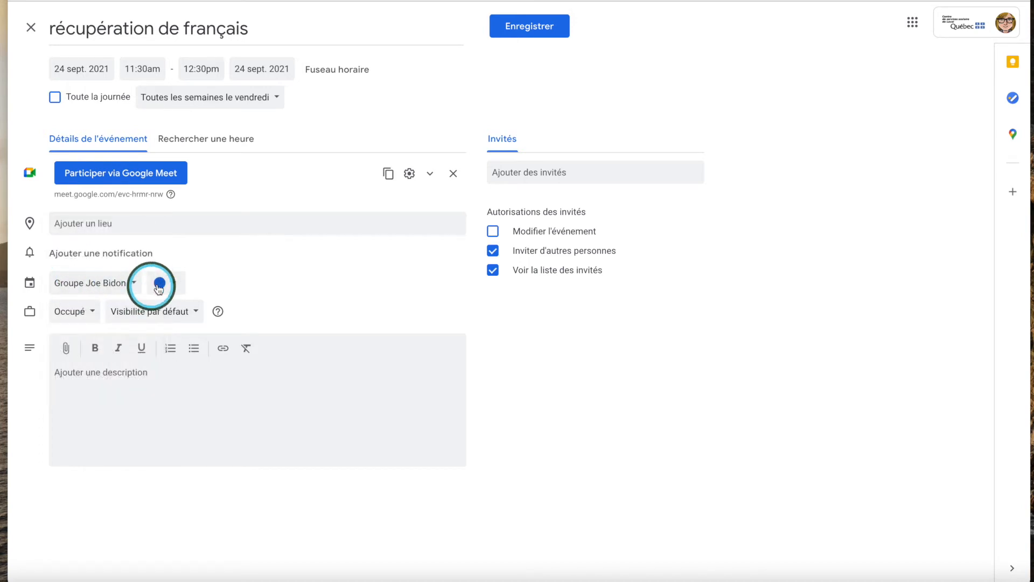
pyautogui.click(172, 283)
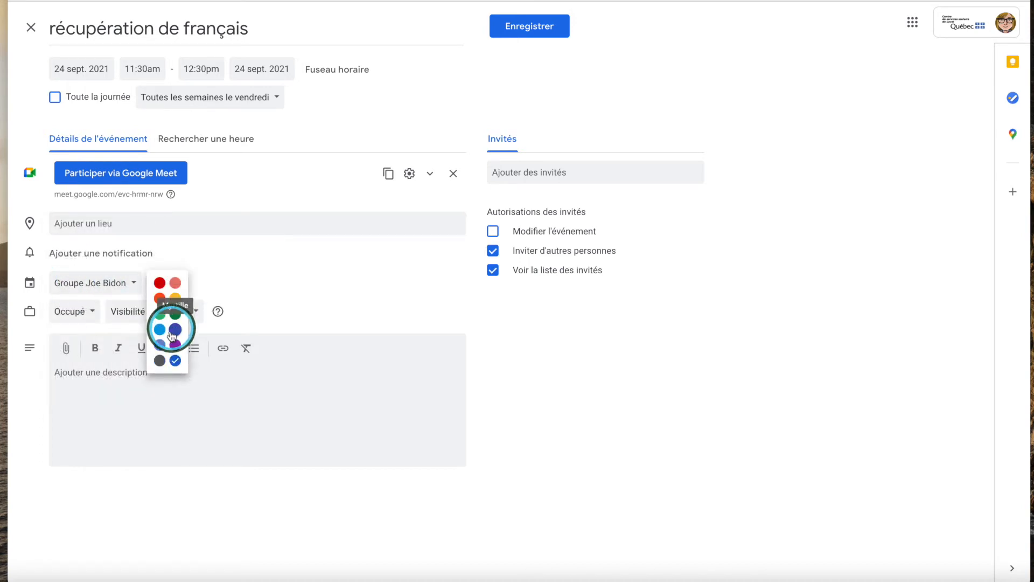
pyautogui.click(160, 298)
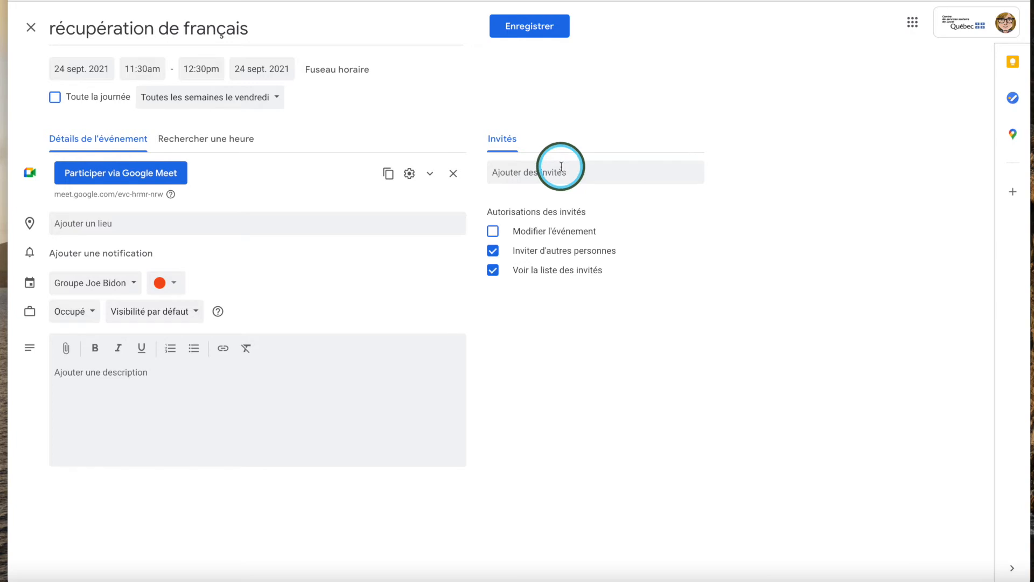
# Remove all guest permissions, including inviting other people and seeing the guest list, and save the event.
pyautogui.click(493, 233)
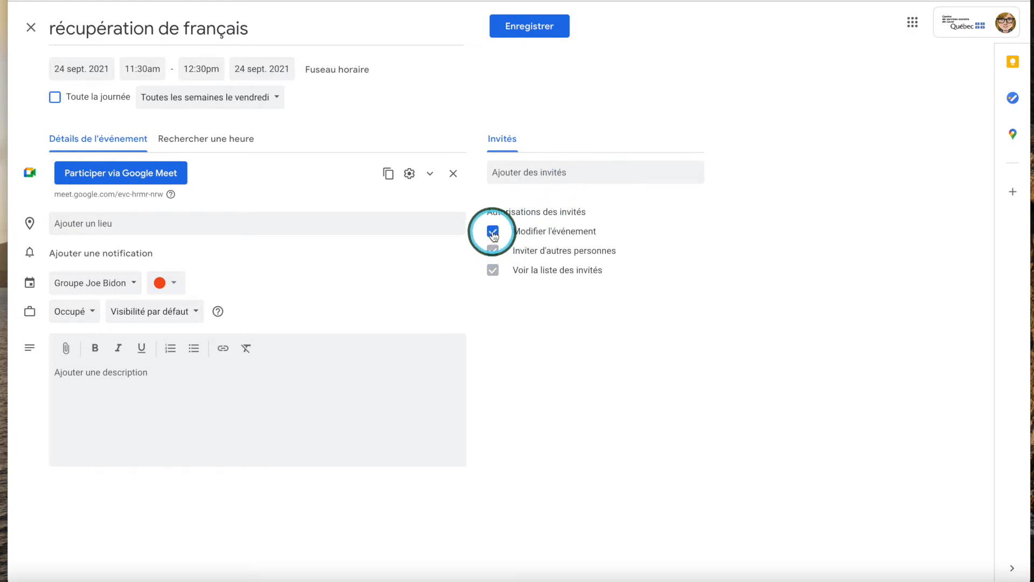
pyautogui.click(493, 233)
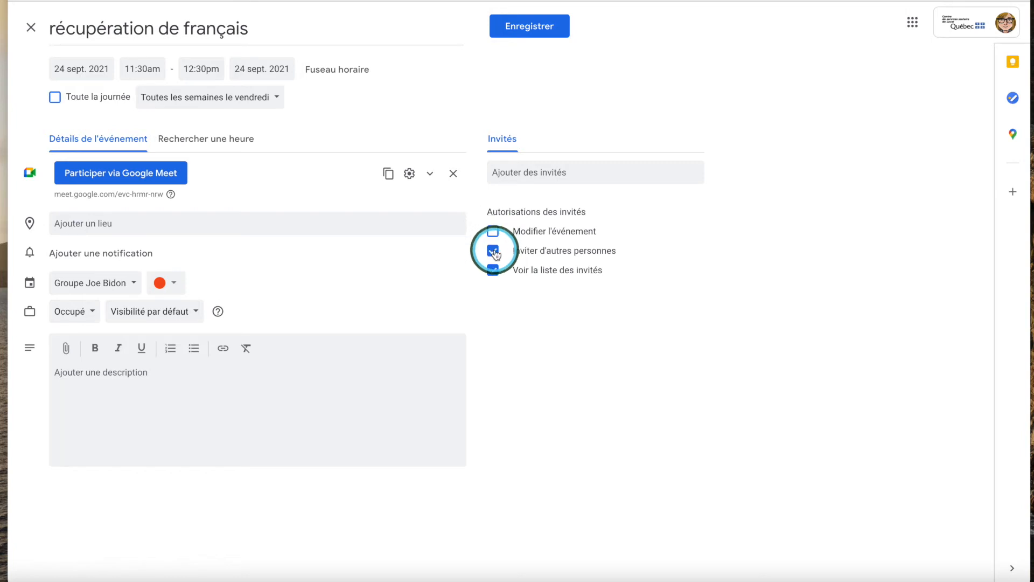
pyautogui.click(494, 251)
pyautogui.click(493, 270)
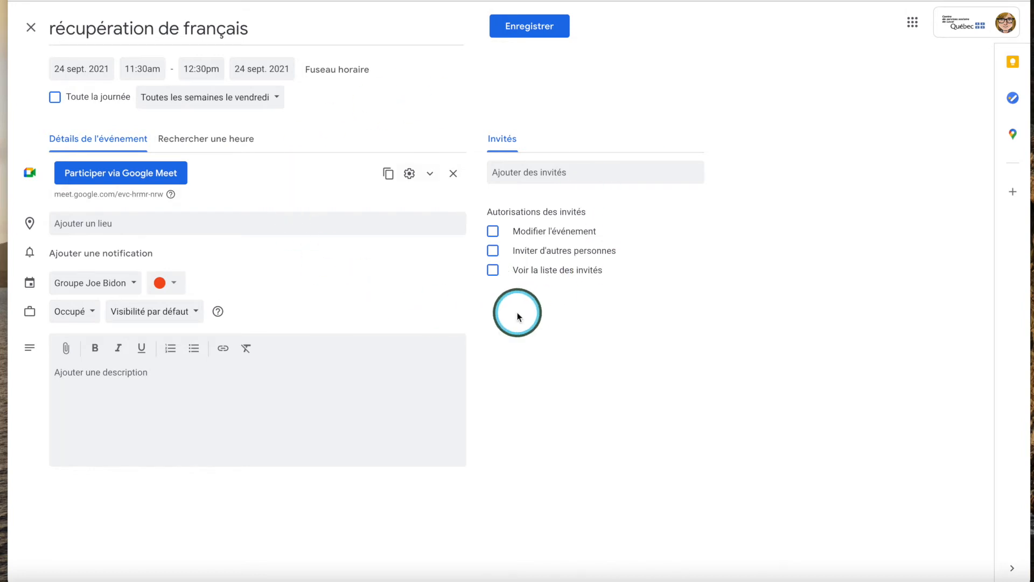
pyautogui.click(531, 28)
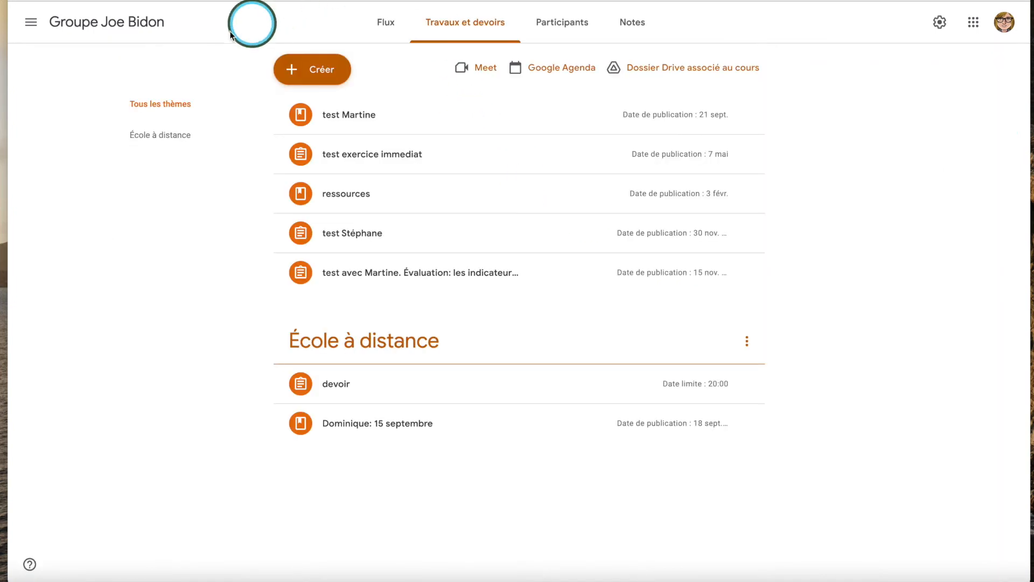
# Switch to the class in Classroom, open its Google Agenda from Travaux et devoirs, and check the 24 September event's details.
pyautogui.click(95, 24)
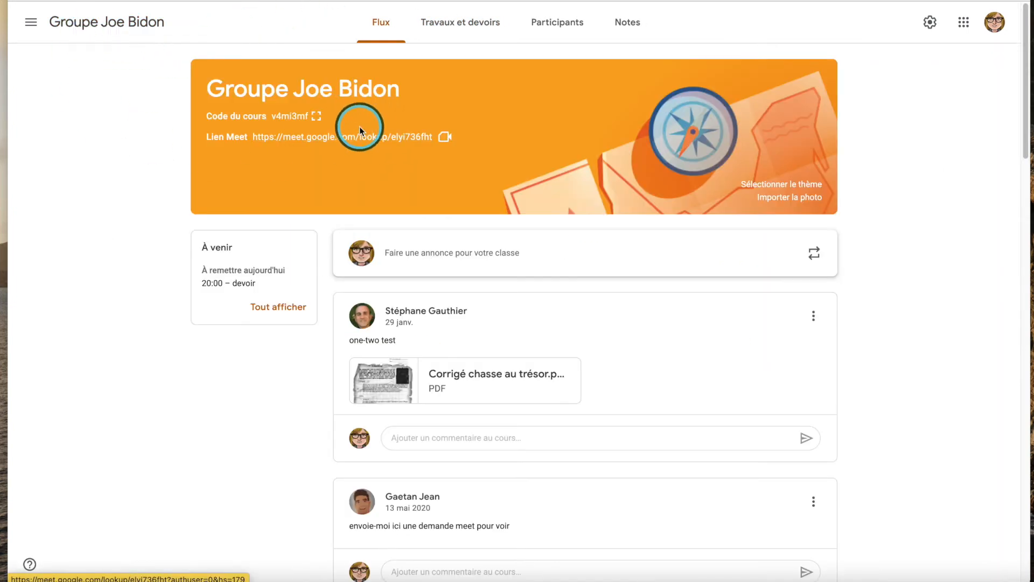
pyautogui.click(454, 28)
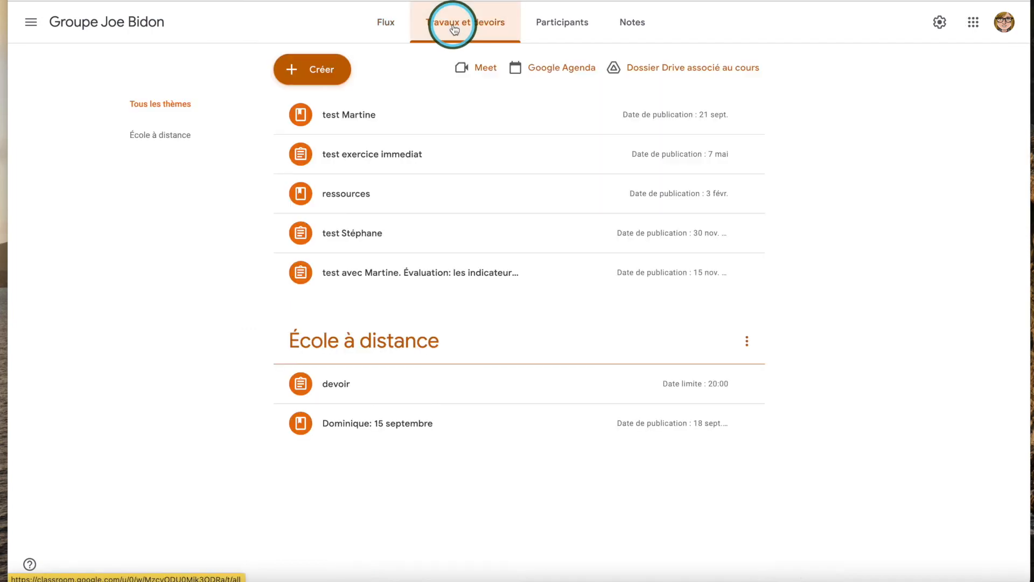
pyautogui.click(550, 69)
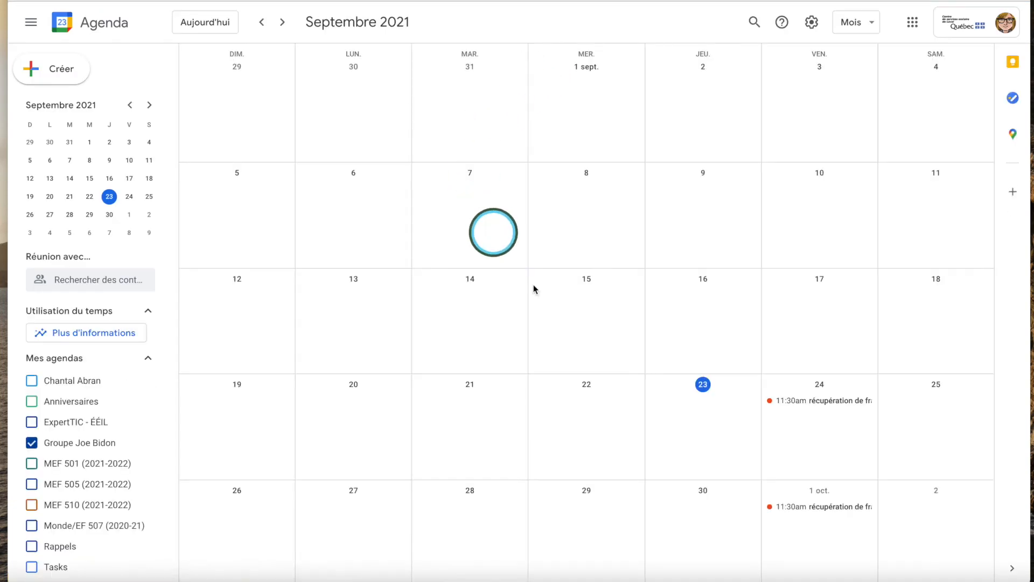
pyautogui.click(818, 406)
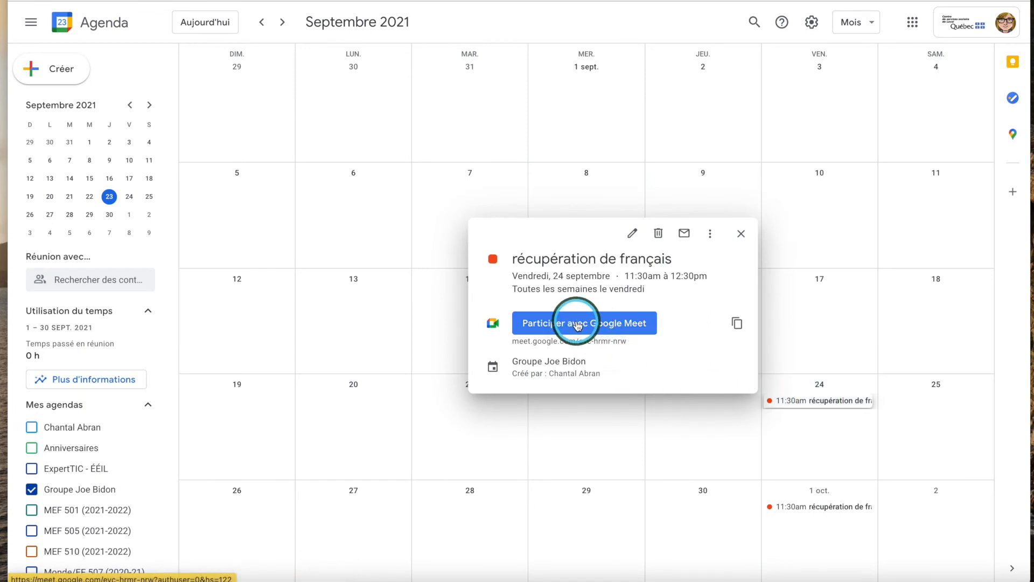
pyautogui.click(741, 234)
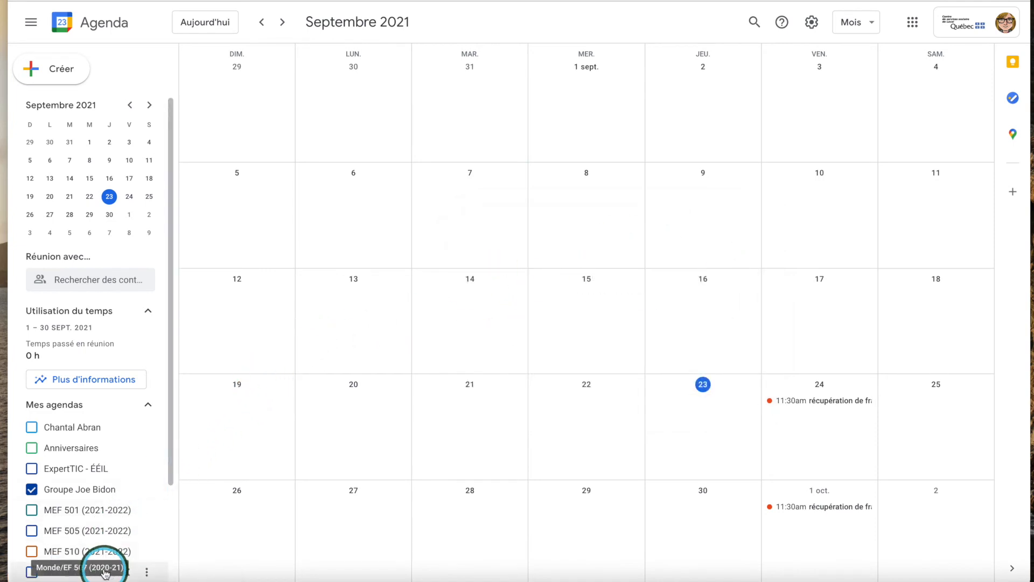
# Open the 24 September event for editing and copy it into the Monde/EF 507 (2020-21) calendar.
pyautogui.click(805, 402)
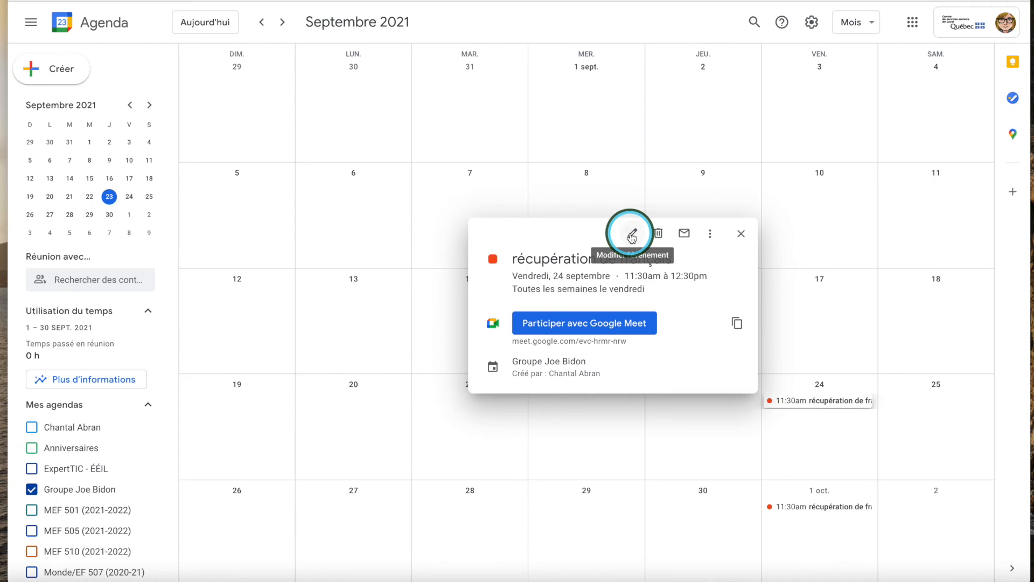
pyautogui.click(632, 235)
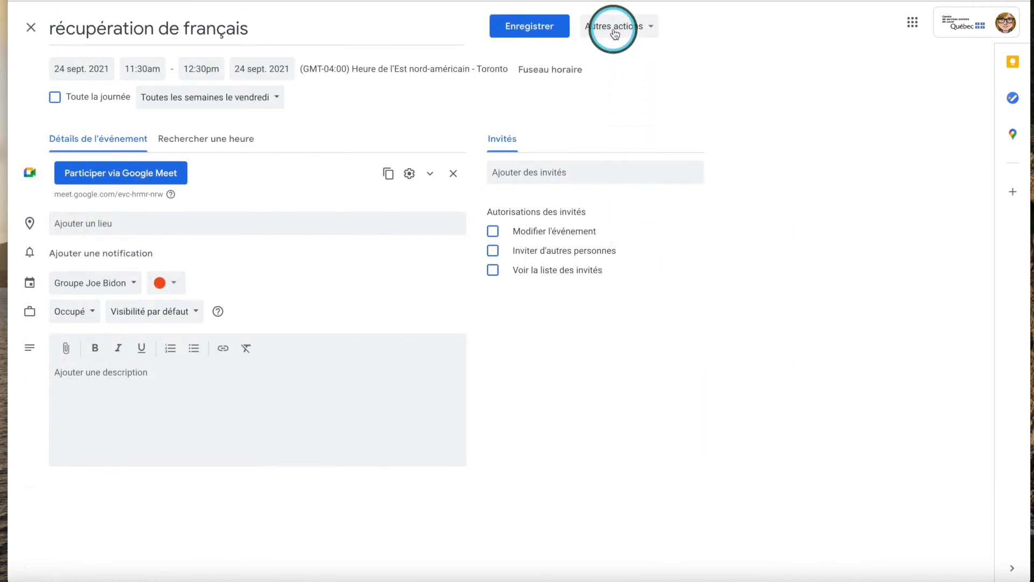
pyautogui.click(628, 27)
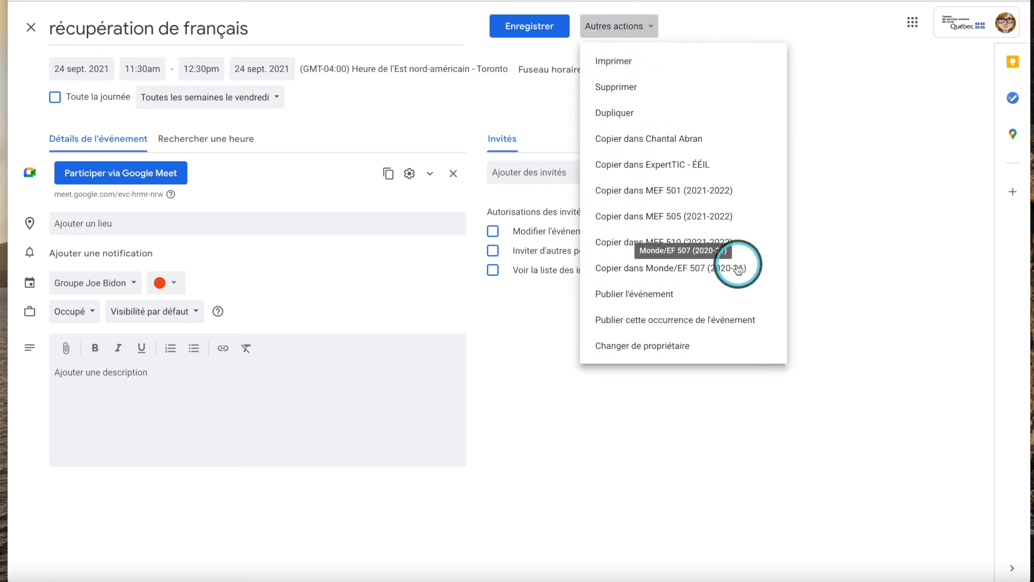
pyautogui.click(614, 271)
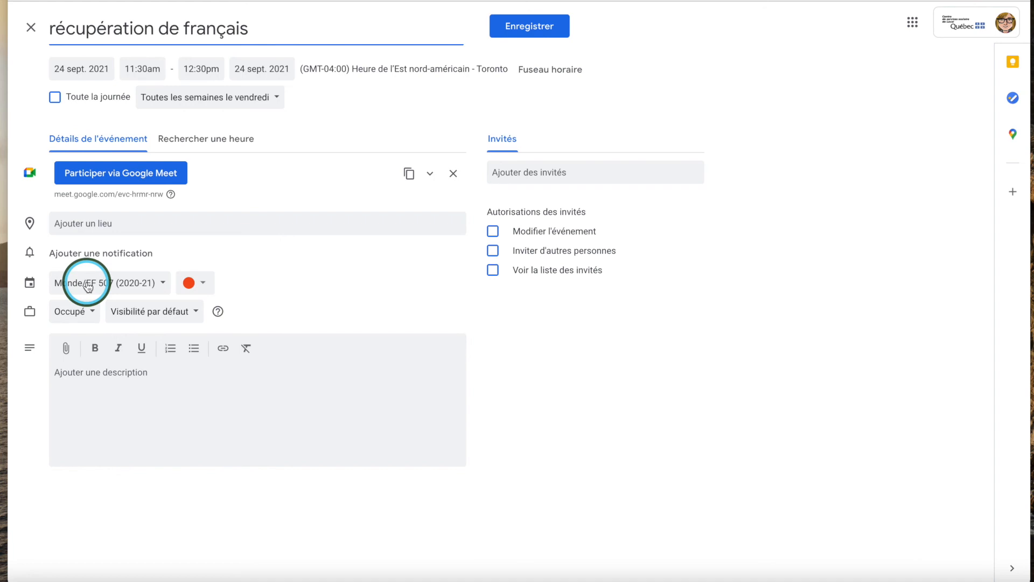
# Set the copied event's colour to indigo blue and save it.
pyautogui.click(203, 282)
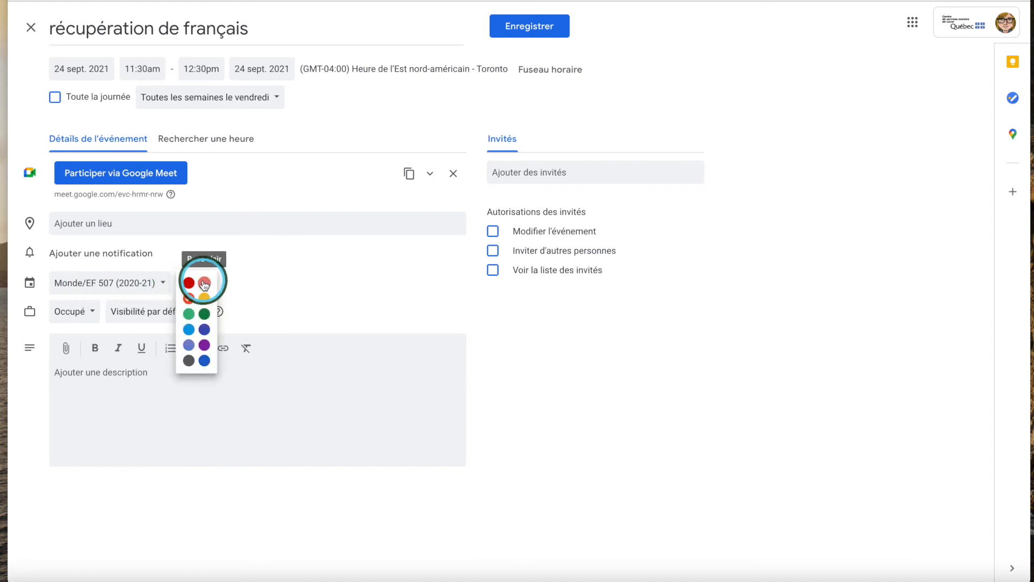
pyautogui.click(204, 329)
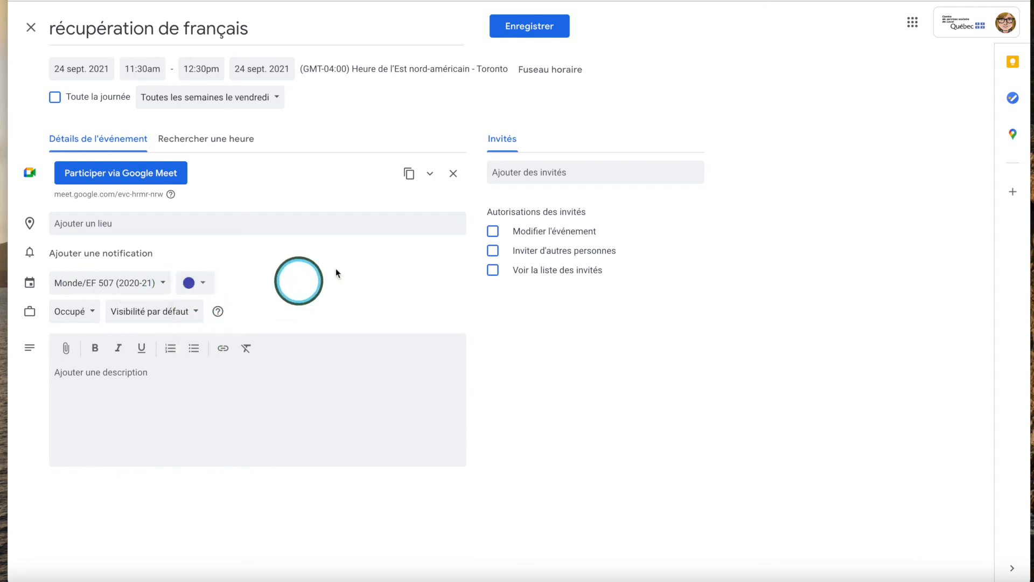
pyautogui.click(518, 28)
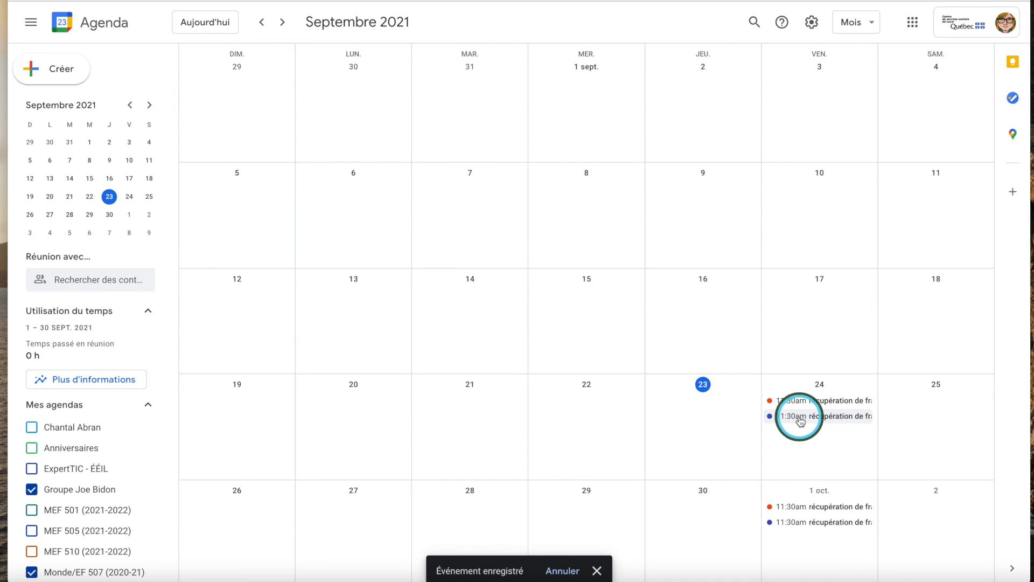
# Hide and show the Monde/EF 507 (2020-21) calendar to compare both events, and view the copied 24 September event's details.
pyautogui.click(31, 572)
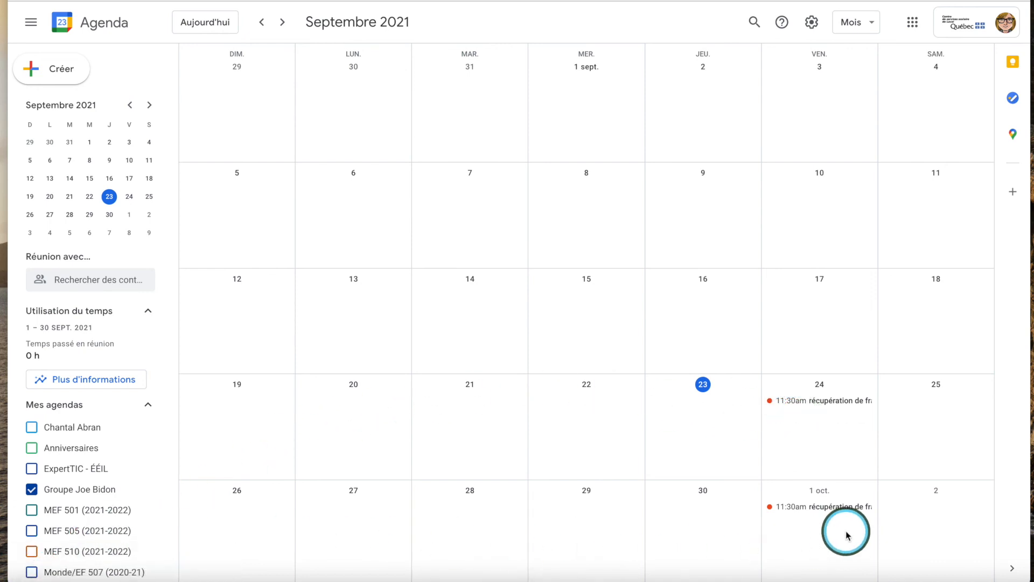
pyautogui.click(32, 572)
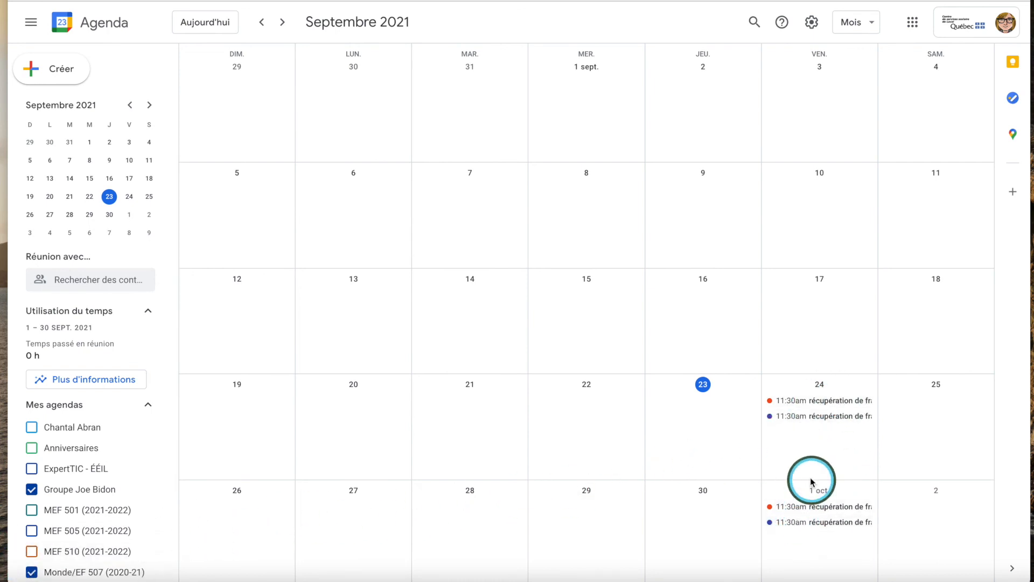
pyautogui.click(802, 419)
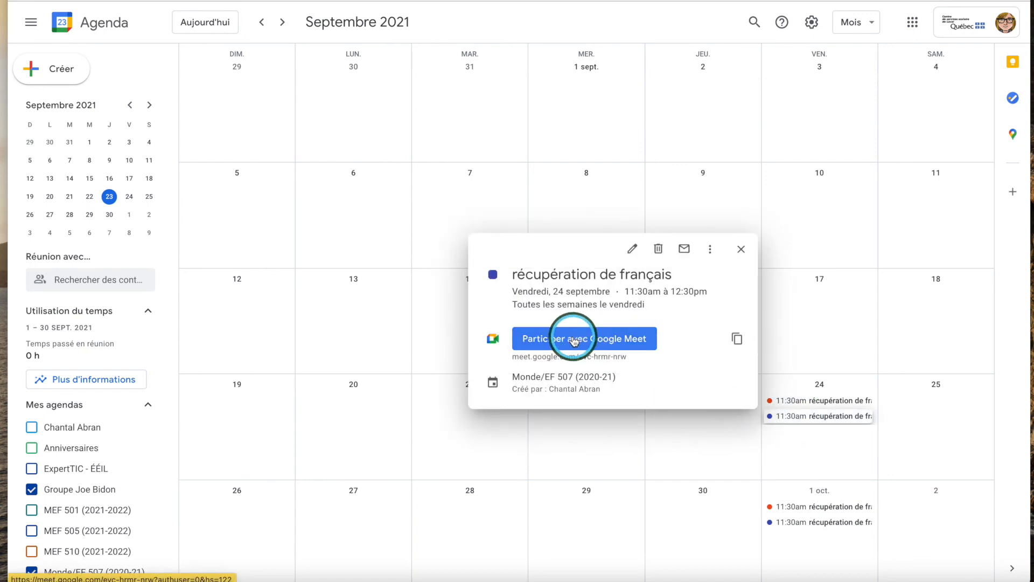